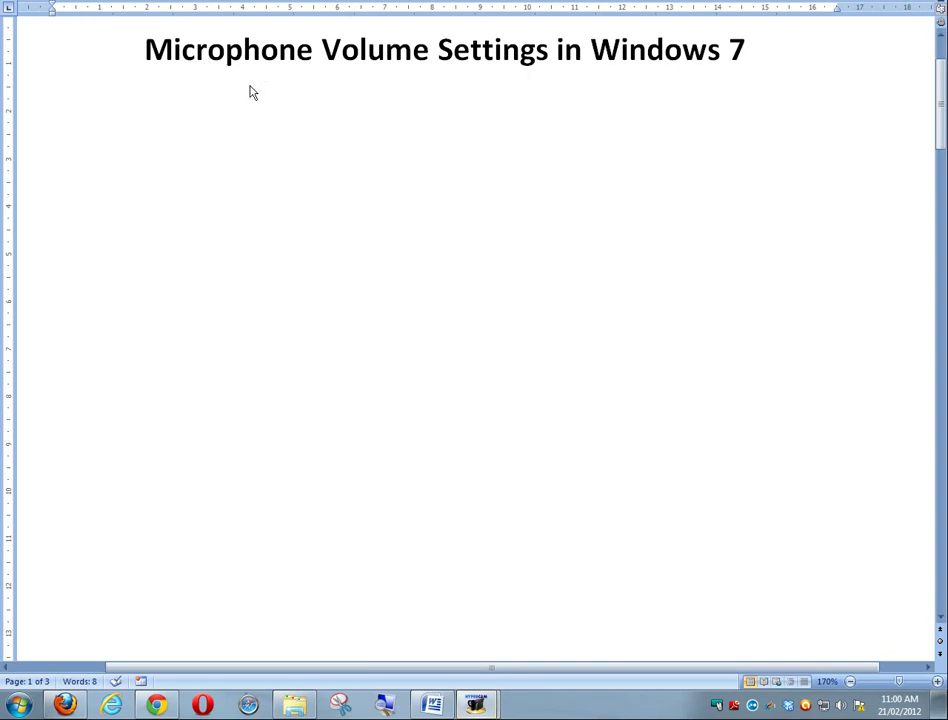
Hand-draw underlines beneath 'Microphone' and 'Windows' in the Word document title
left_click_drag(152, 72, 290, 80)
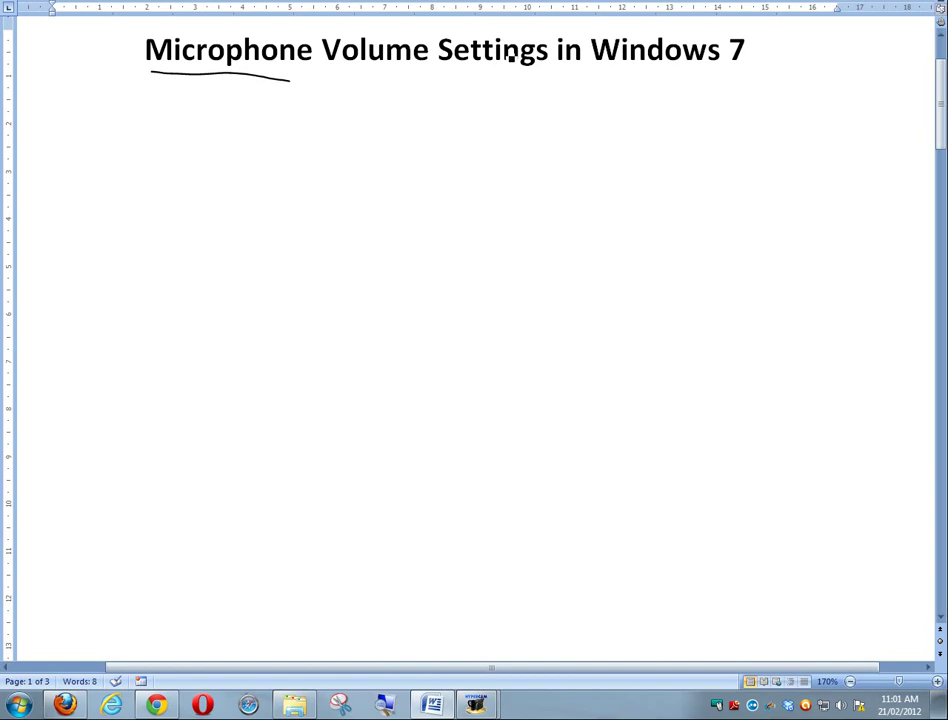
left_click_drag(601, 67, 722, 84)
Search the Start menu for 'microphone', then clear the search to restore the default list
left_click(20, 704)
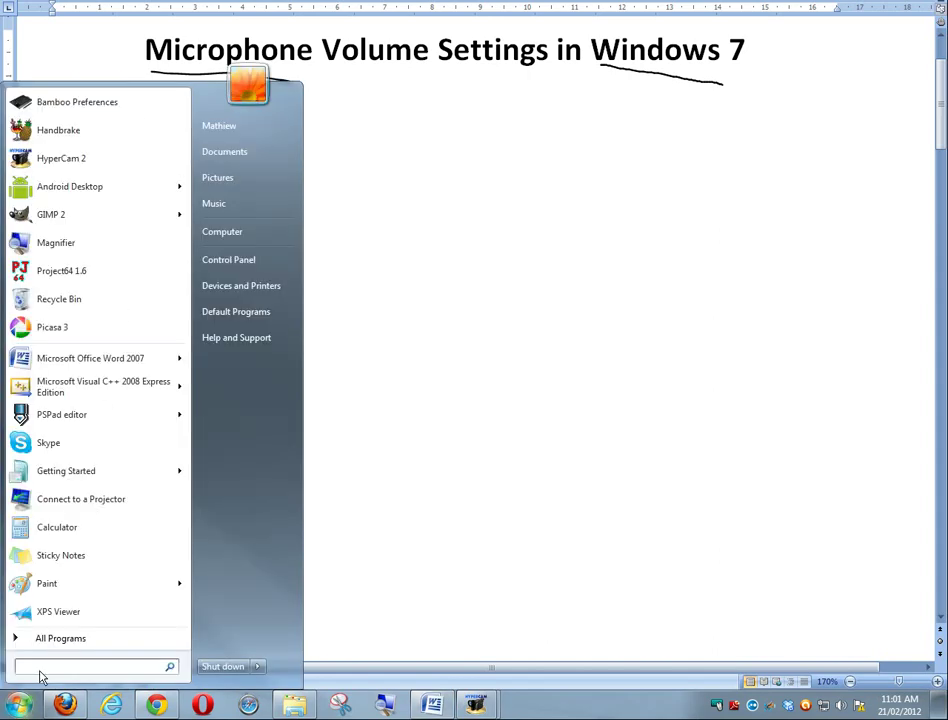
type("microphon")
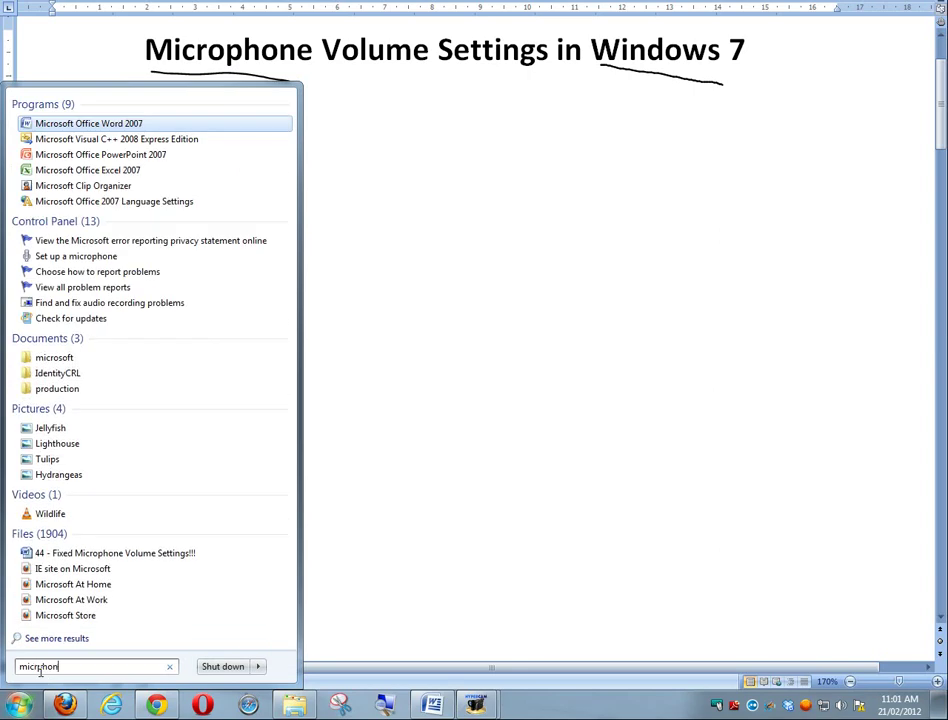
type("e")
key("BackSpace")
key("BackSpace")
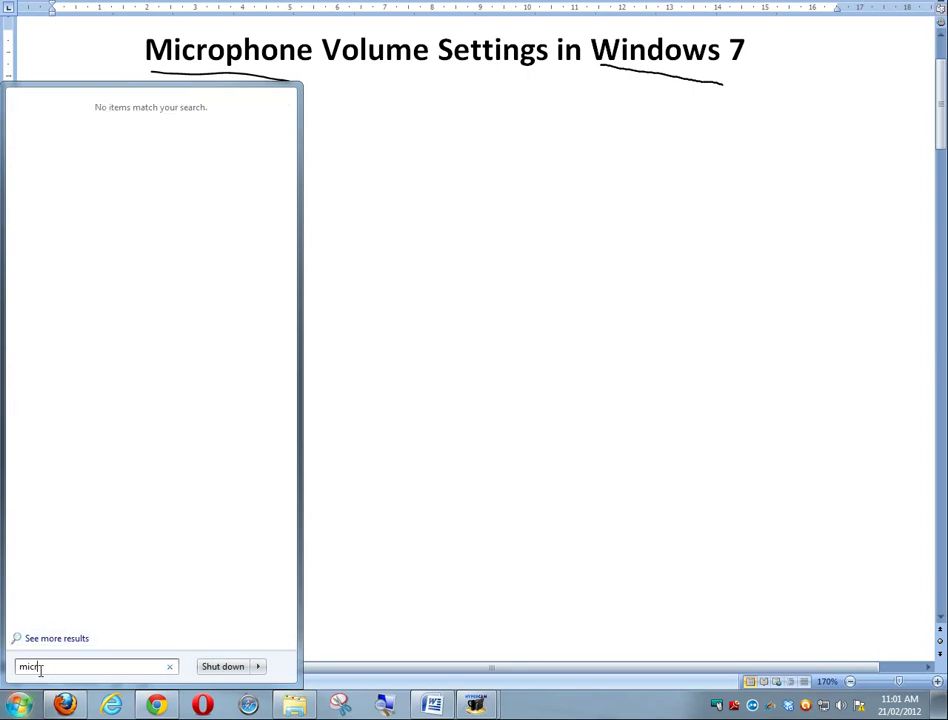
key("BackSpace")
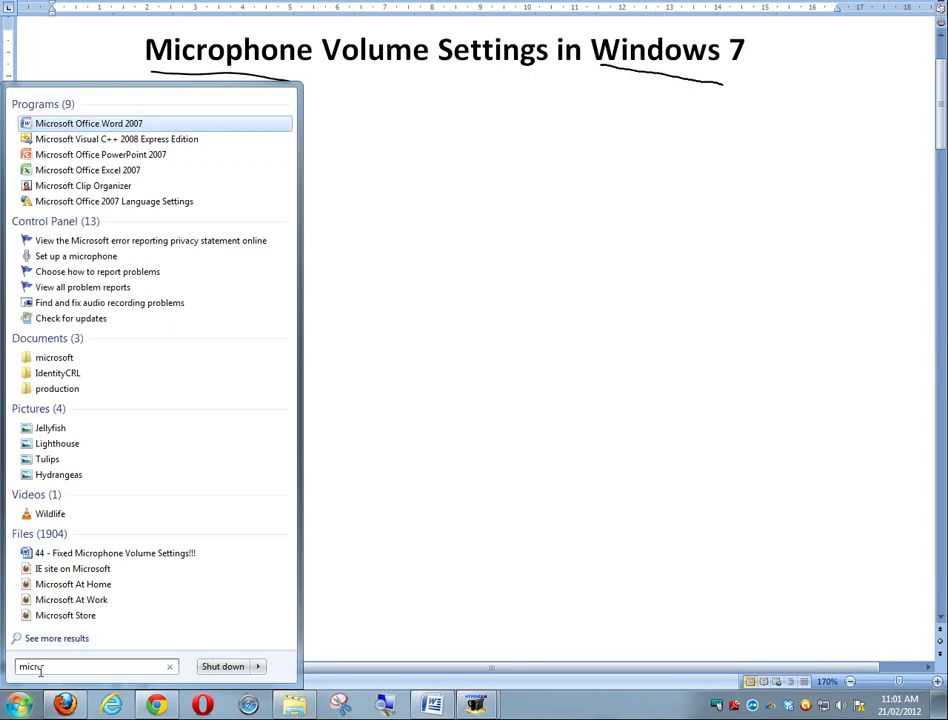
type("phone")
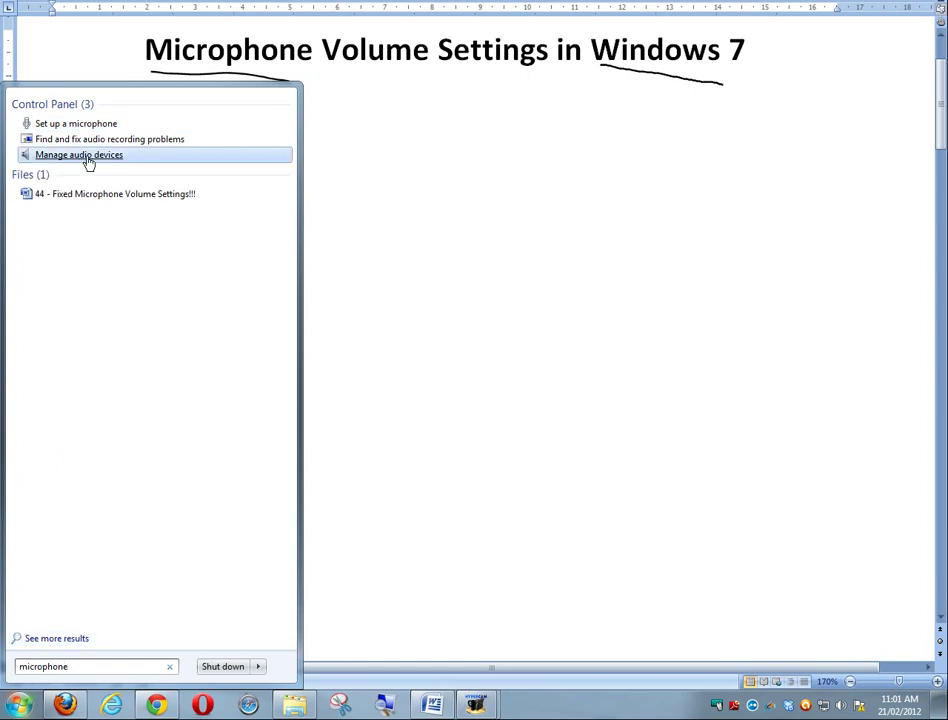
left_click(70, 666)
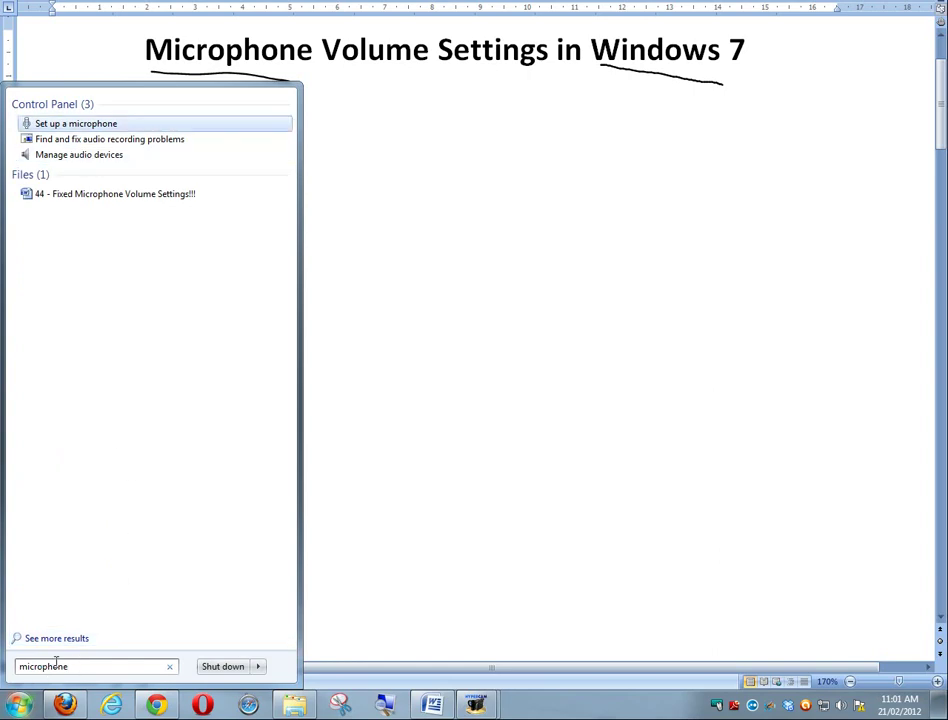
key("Escape")
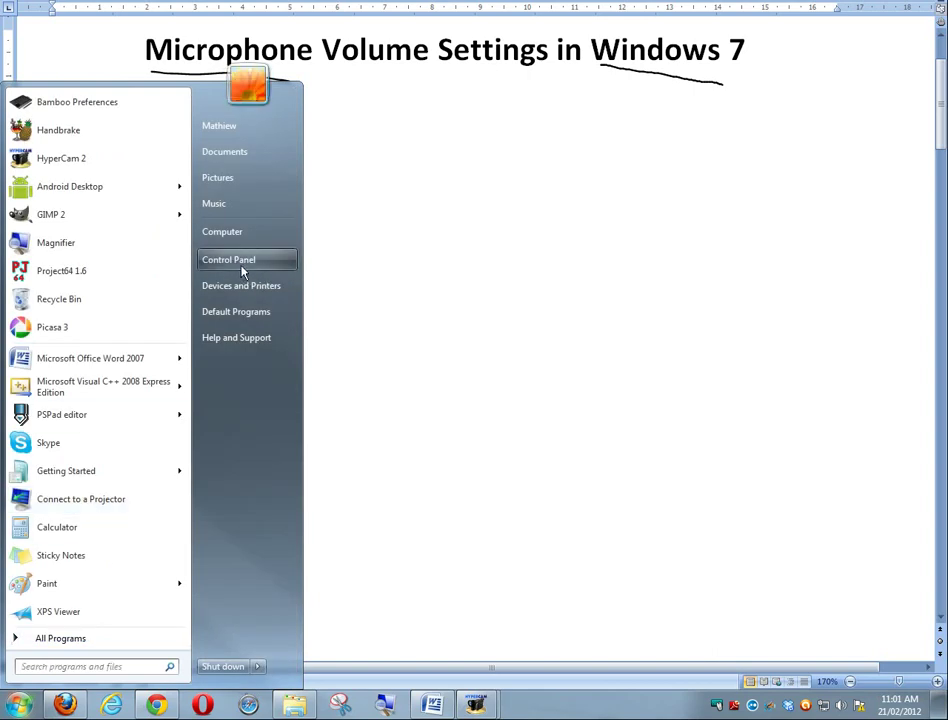
Go to Control Panel > Hardware and Sound > Sound and show the Recording devices list
left_click(244, 265)
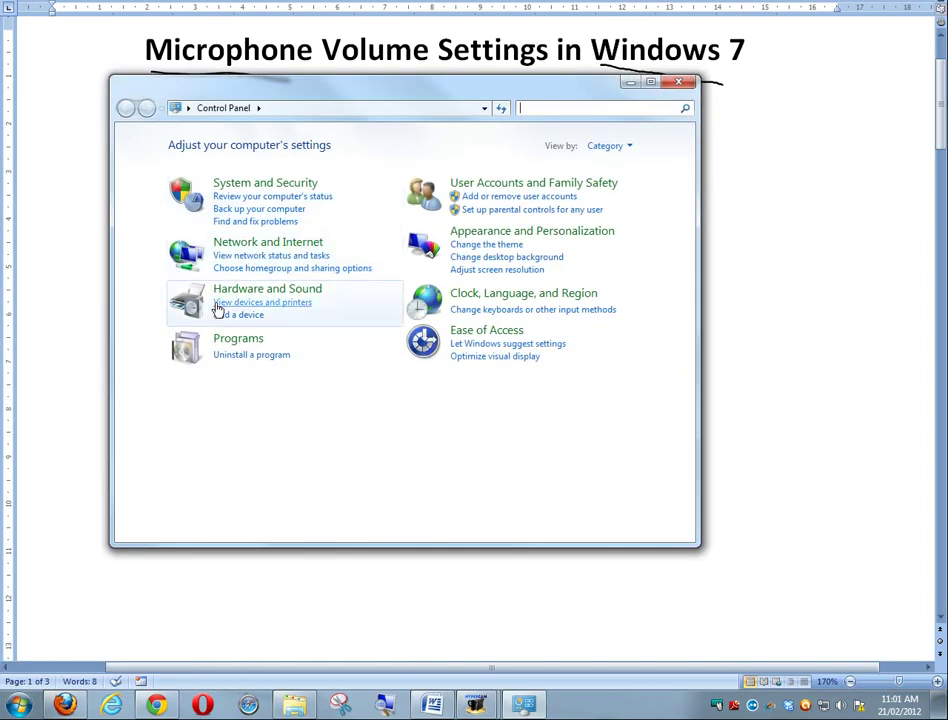
left_click(270, 292)
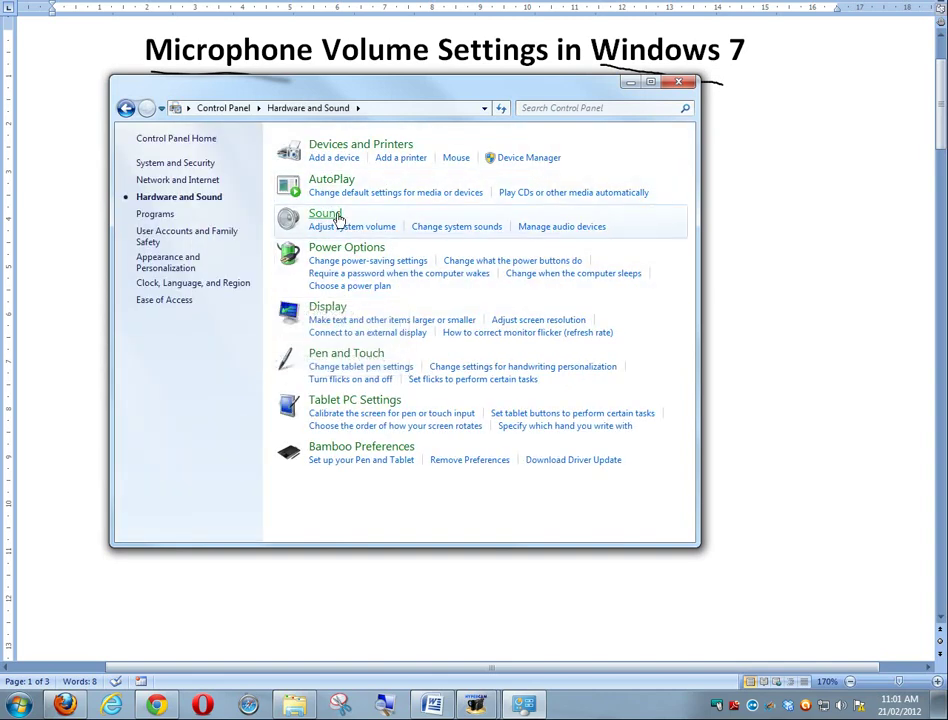
left_click(550, 230)
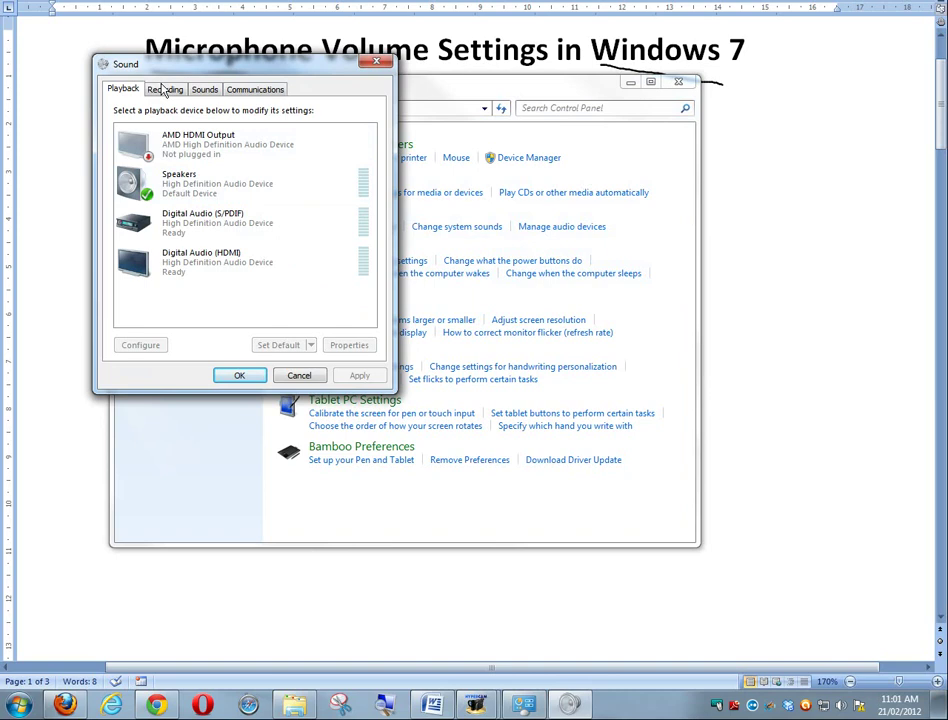
left_click_drag(184, 68, 201, 128)
left_click(182, 150)
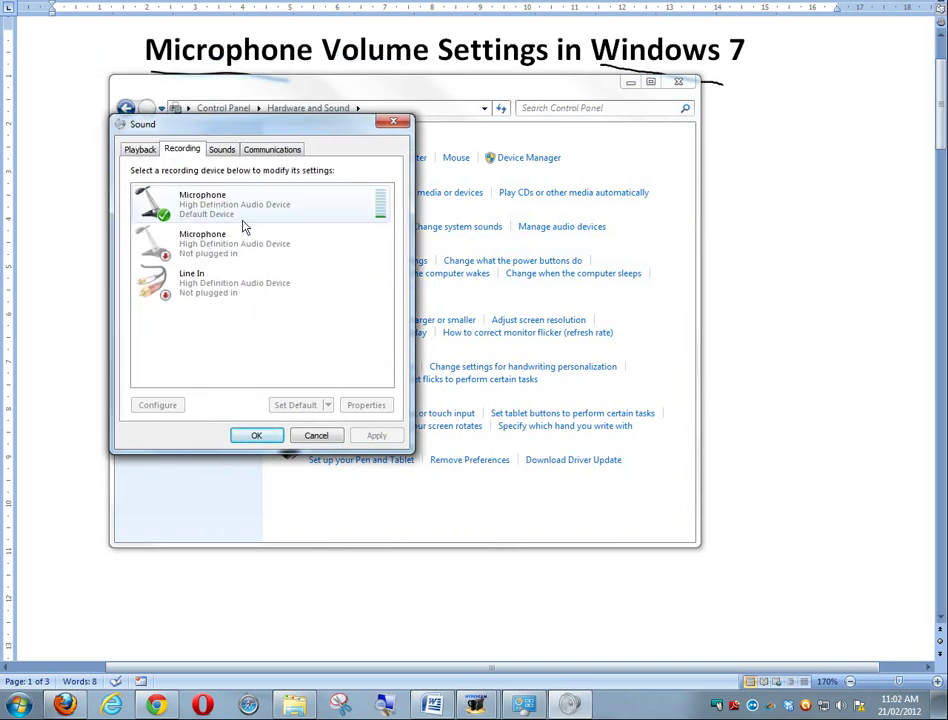
Open the default Microphone's Properties and view its Listen tab
left_click(209, 211)
double_click(209, 211)
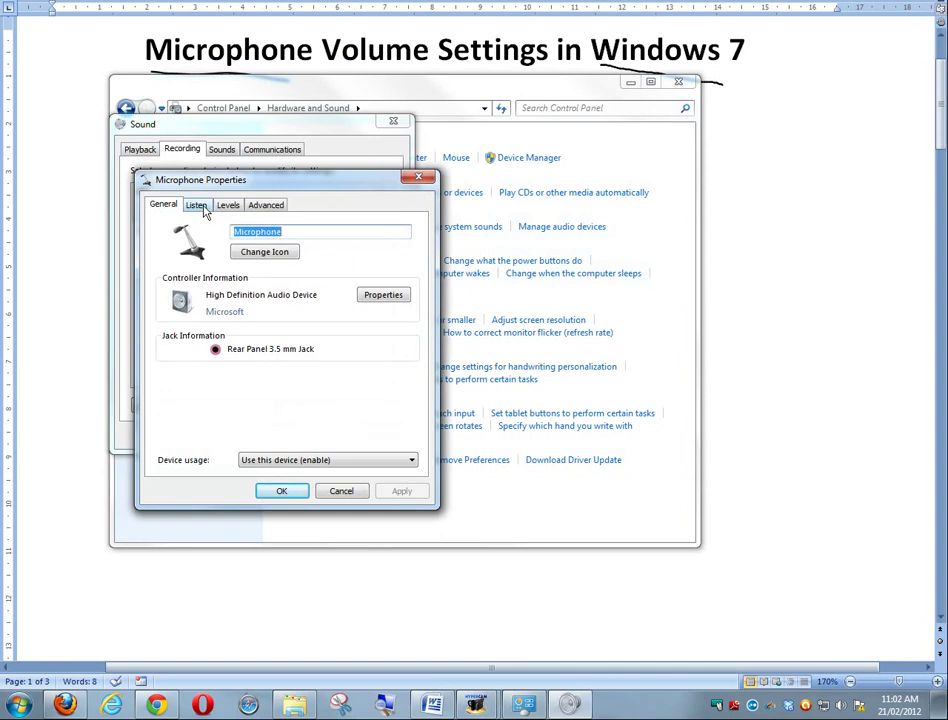
left_click(197, 206)
left_click(165, 206)
left_click(197, 205)
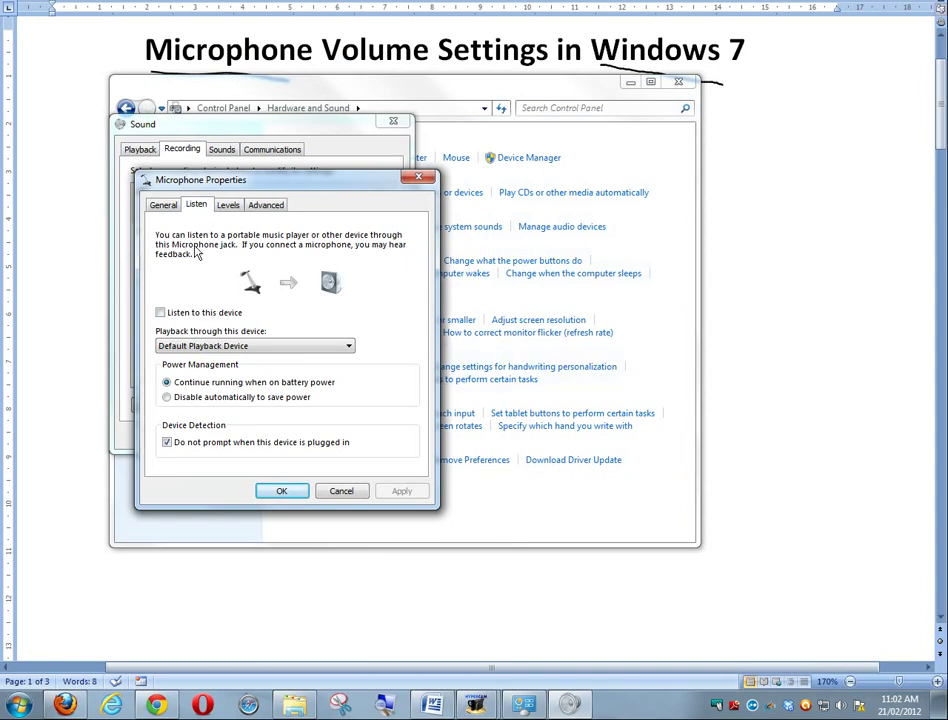
Drag the Microphone slider on the Levels tab up to 100
left_click(228, 206)
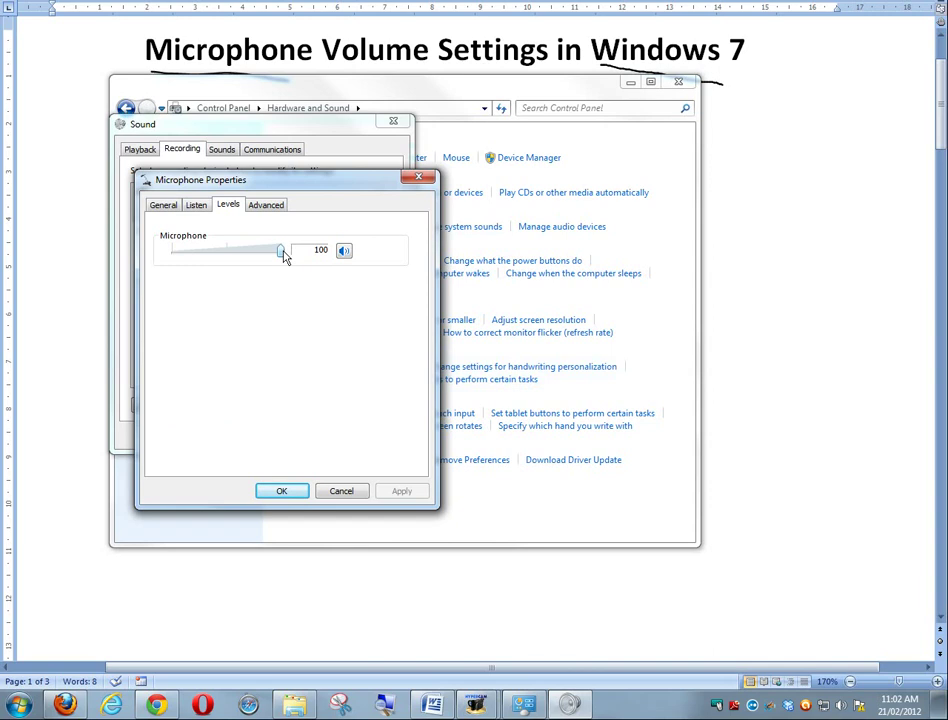
mouse_move(342, 252)
left_mouse_down()
mouse_move(233, 263)
mouse_move(233, 251)
mouse_move(309, 258)
left_mouse_up()
left_click_drag(207, 258, 296, 261)
mouse_move(283, 259)
left_mouse_down()
mouse_move(174, 292)
mouse_move(287, 291)
left_mouse_up()
left_click(265, 207)
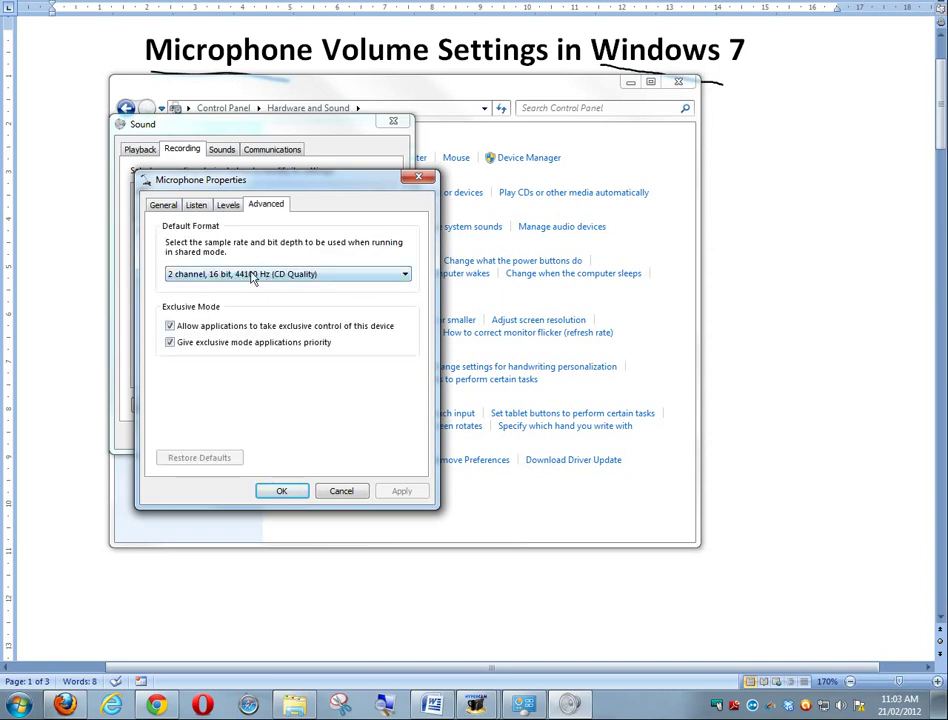
left_click(229, 207)
left_click(199, 207)
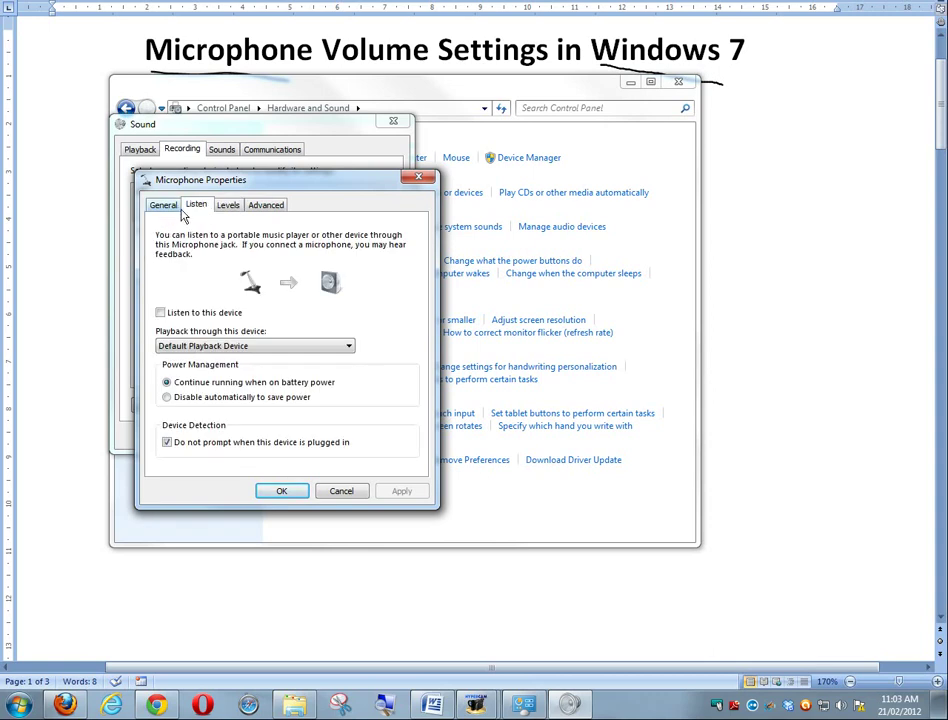
left_click(227, 207)
left_click(163, 205)
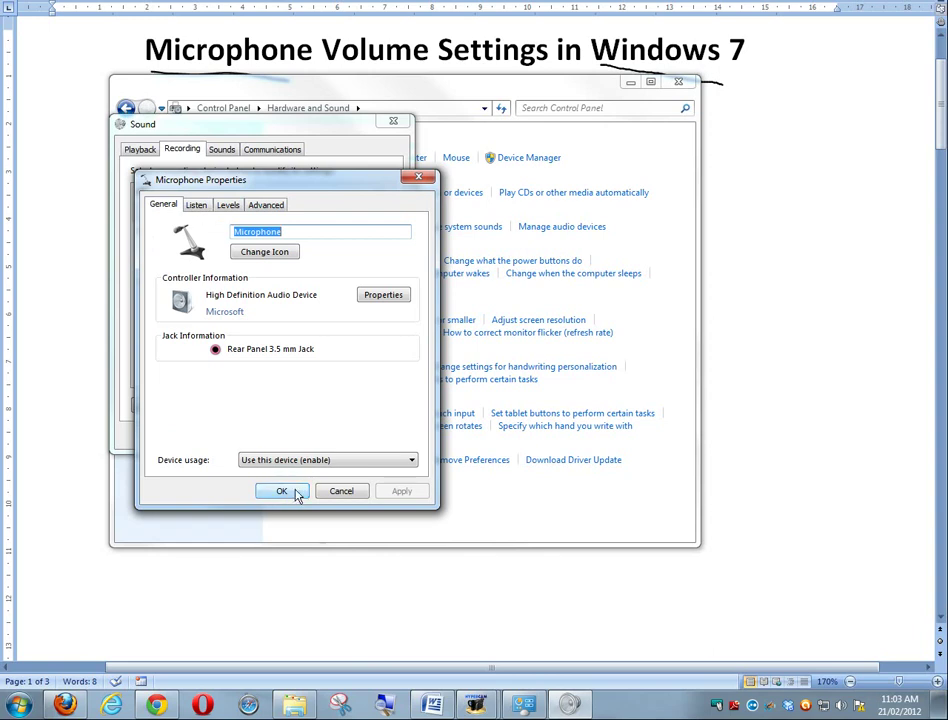
left_click(330, 462)
left_click(335, 459)
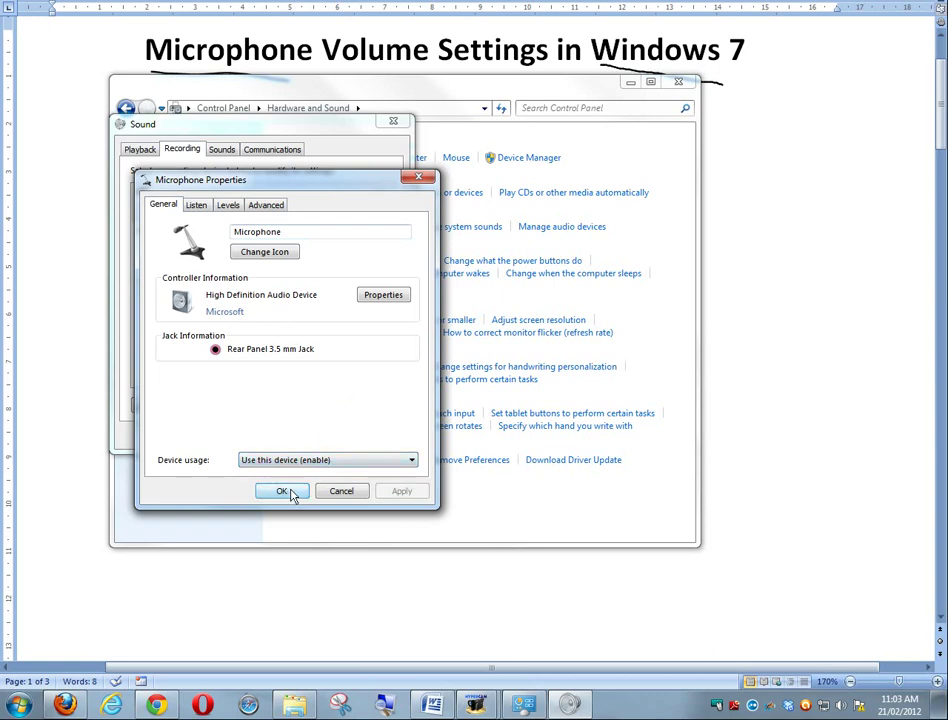
Confirm Microphone Properties and Sound with OK, then reposition and enlarge the Hardware and Sound window
left_click(233, 205)
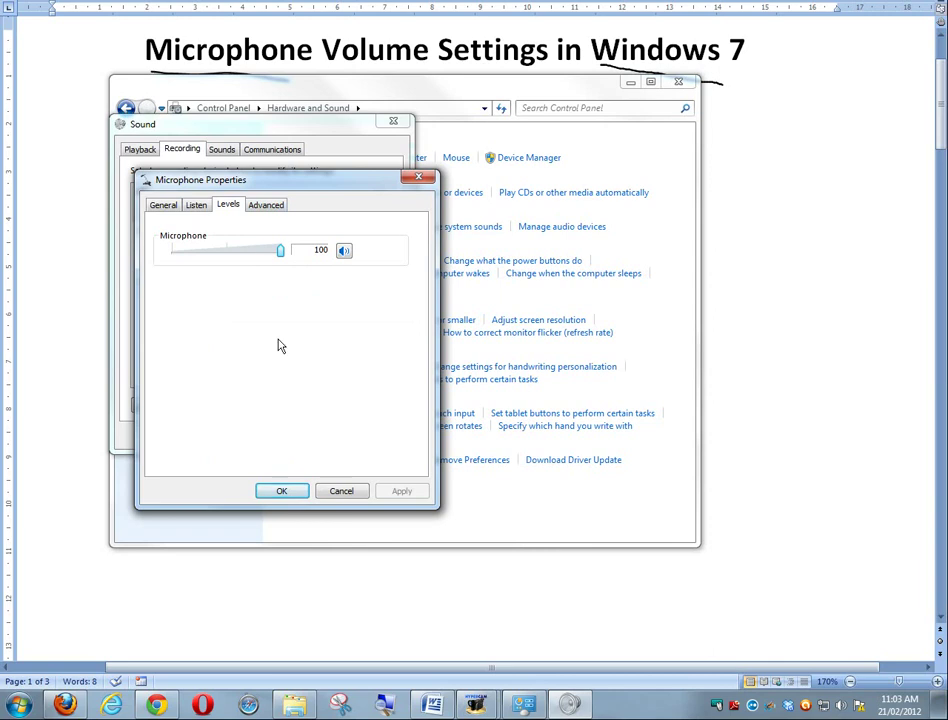
left_click(281, 491)
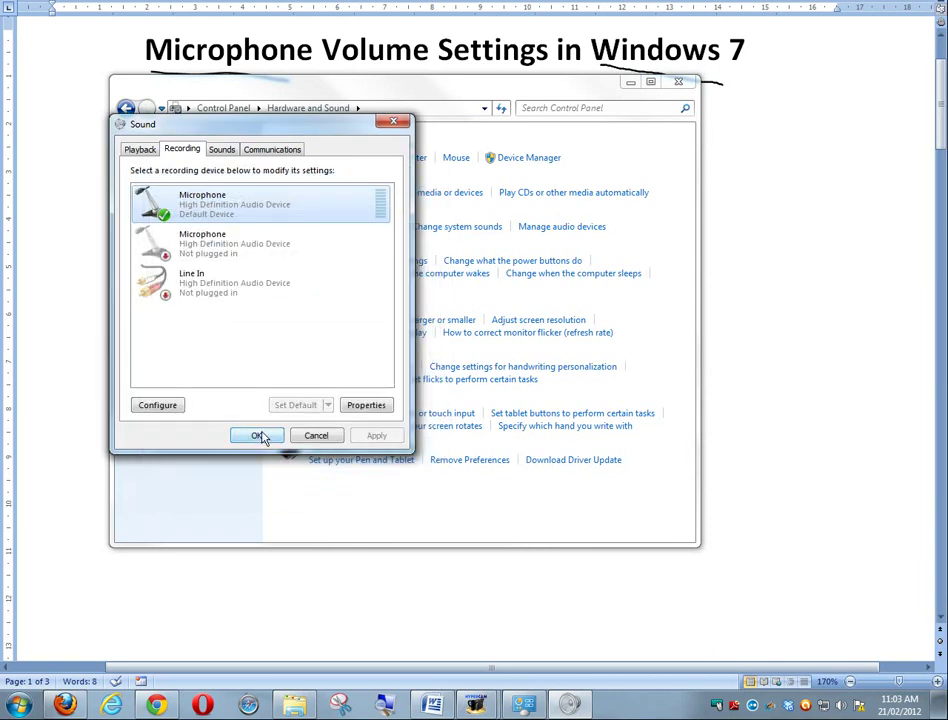
left_click(258, 436)
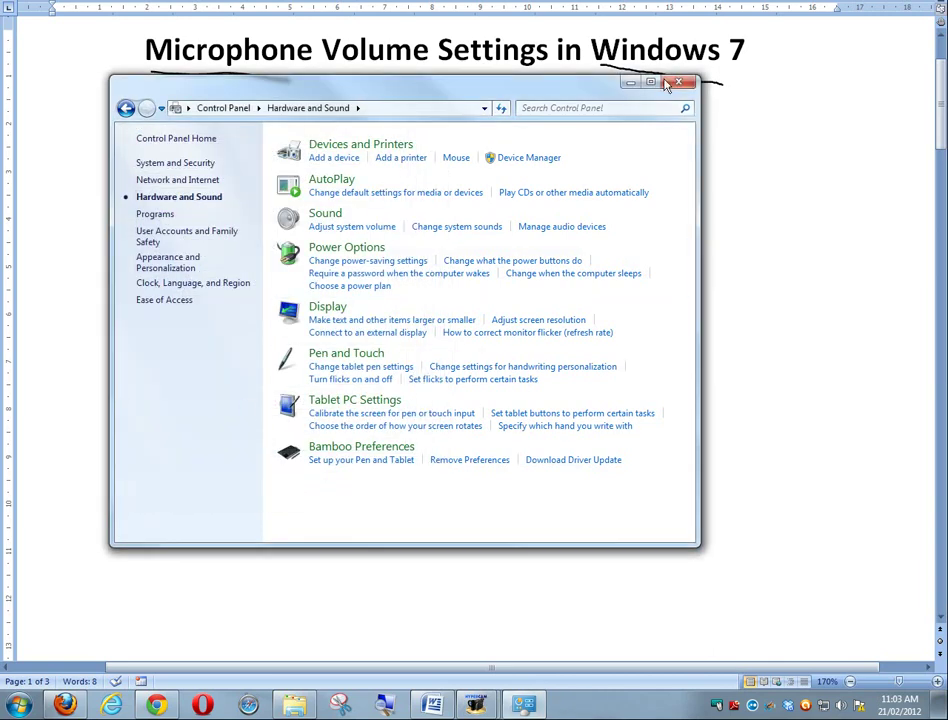
left_click_drag(300, 100, 299, 132)
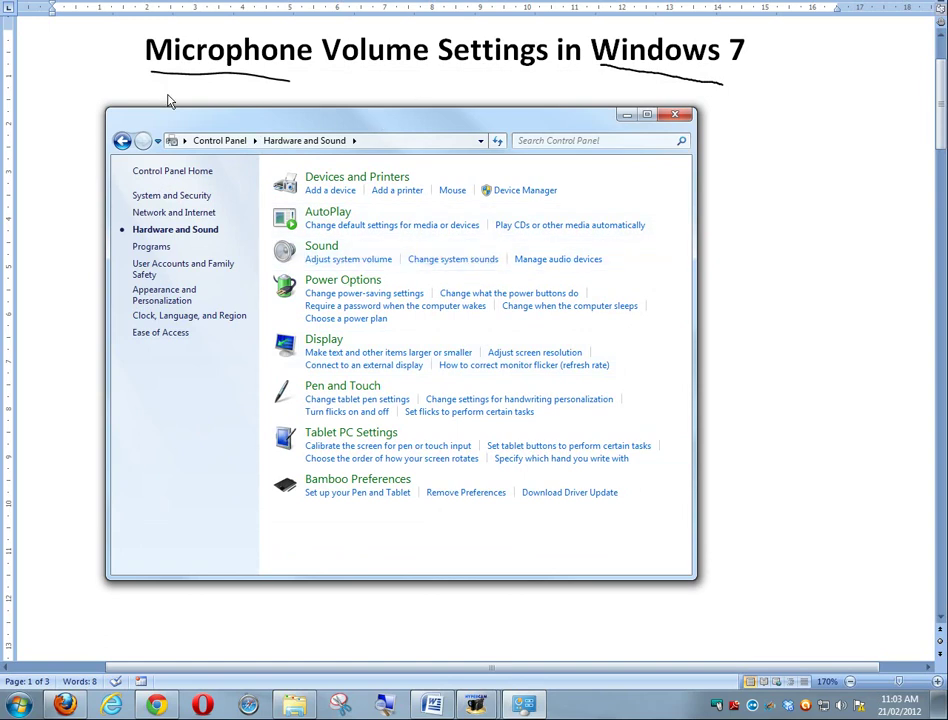
left_click_drag(107, 113, 93, 101)
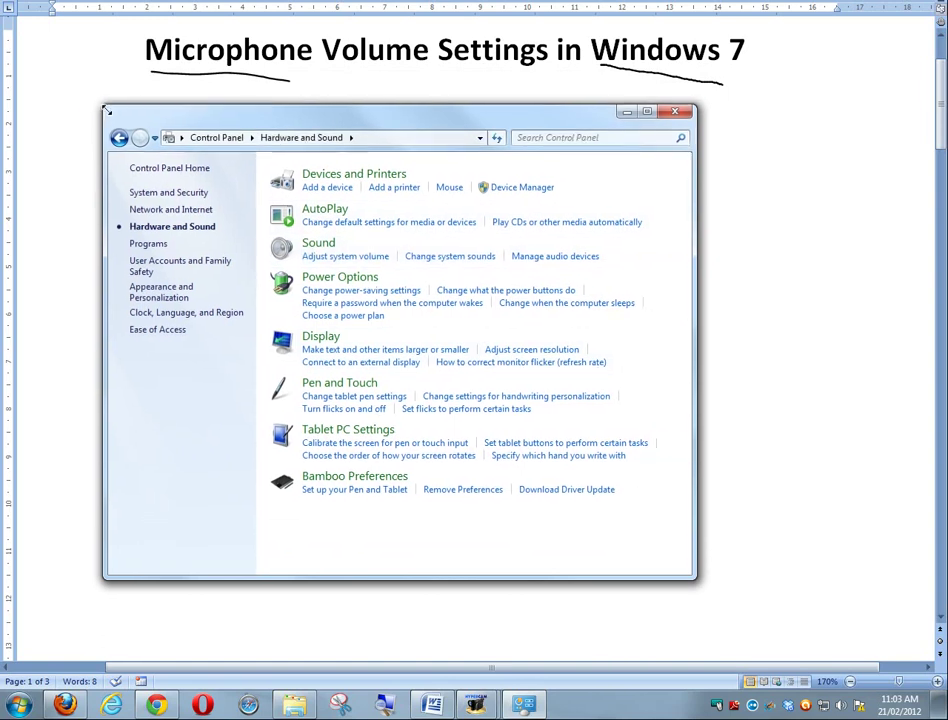